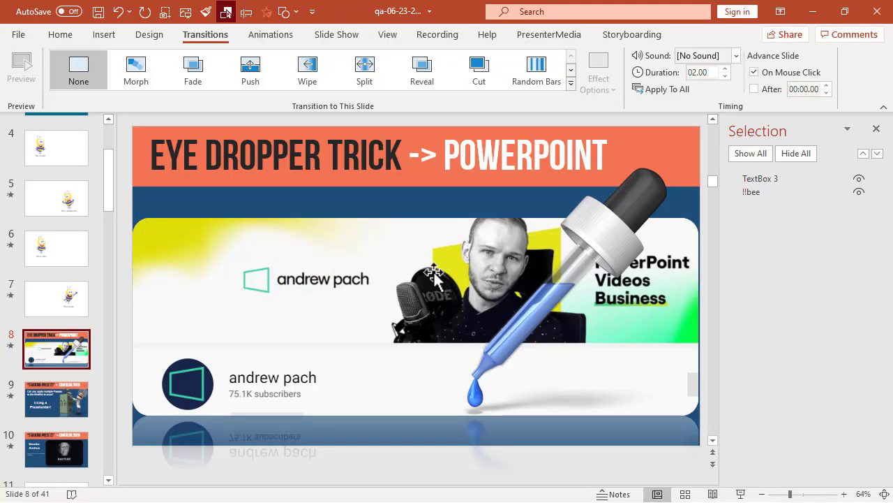
Delete the four bee slides and insert a new blank slide after the eye-dropper slide
click(877, 129)
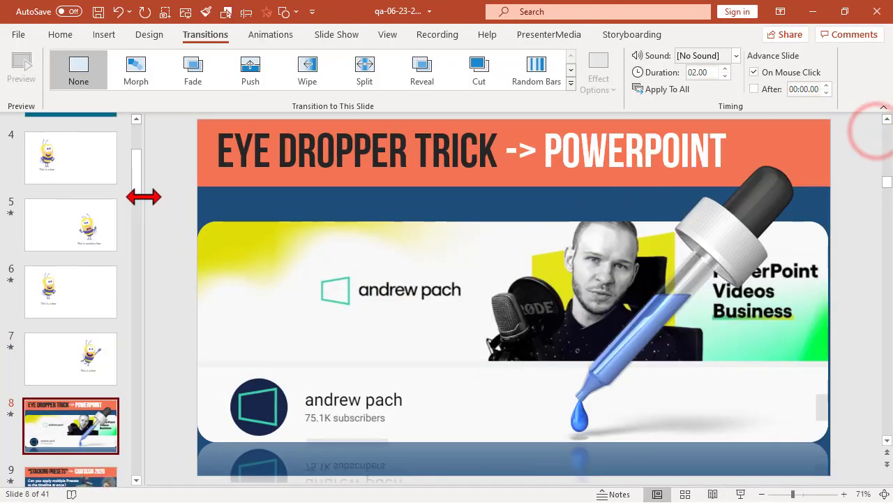
click(104, 170)
shift+click(64, 356)
key(Delete)
right_click(85, 388)
click(136, 444)
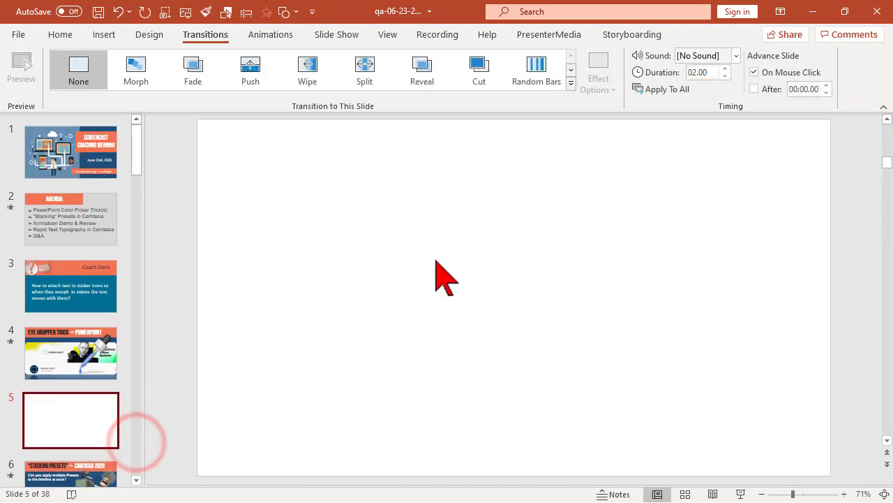
Draw a blue rectangle, about 1.72" by 3.91", right of the slide centre
click(104, 39)
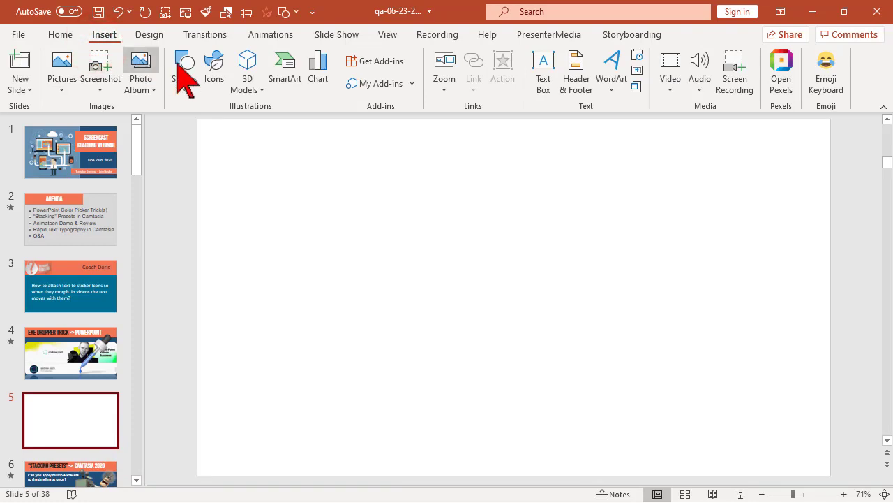
click(184, 80)
click(221, 127)
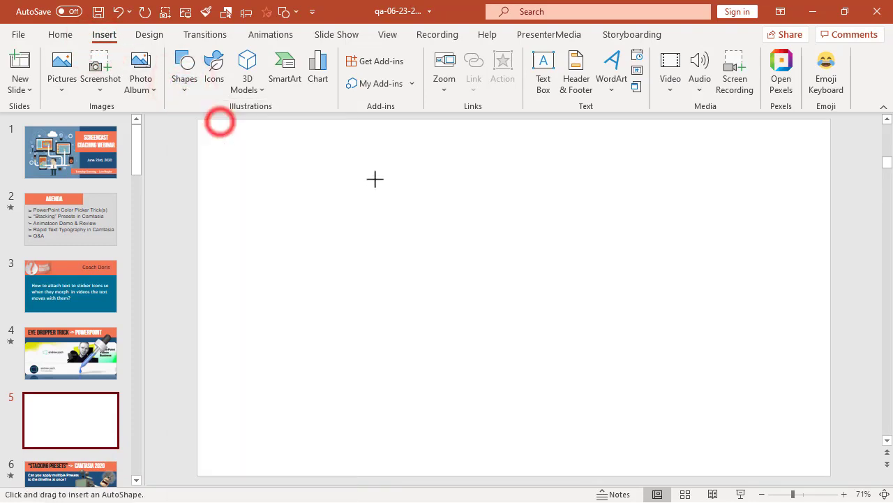
drag(481, 207, 667, 290)
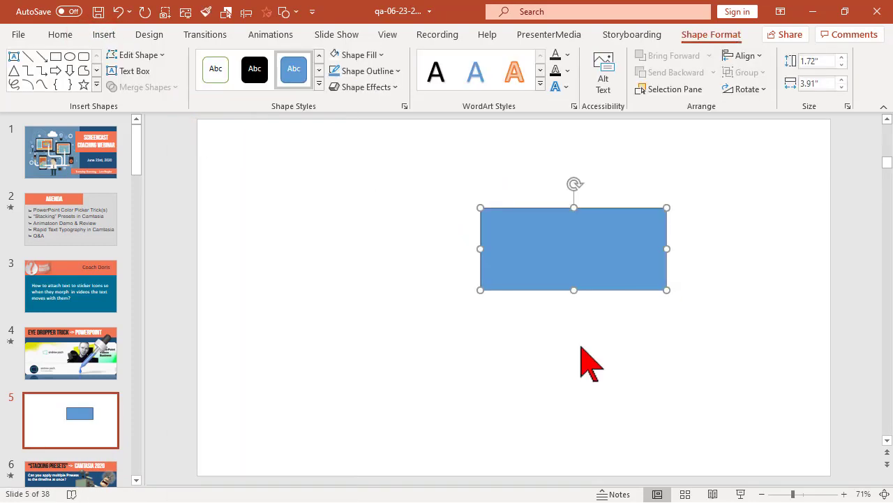
click(382, 57)
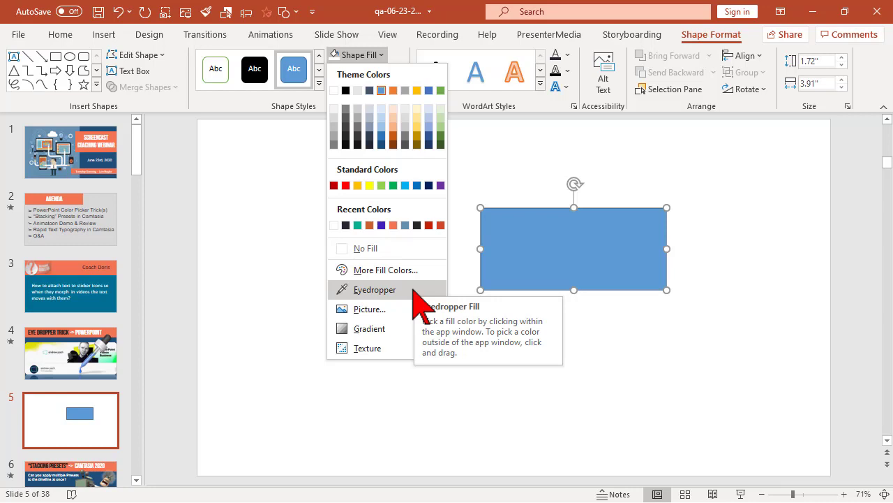
click(305, 255)
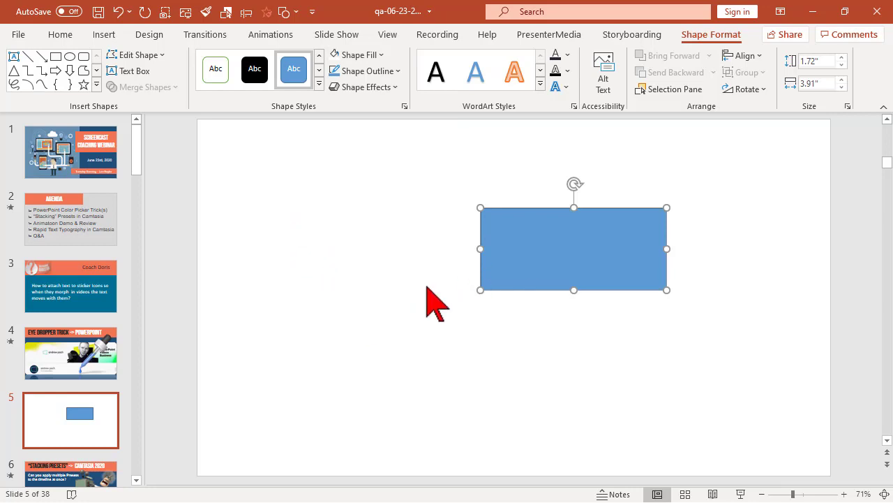
click(396, 285)
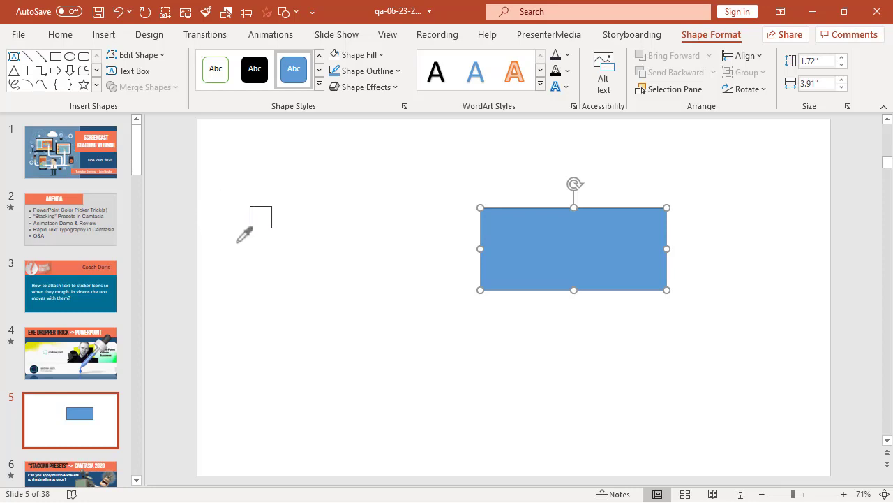
key(Escape)
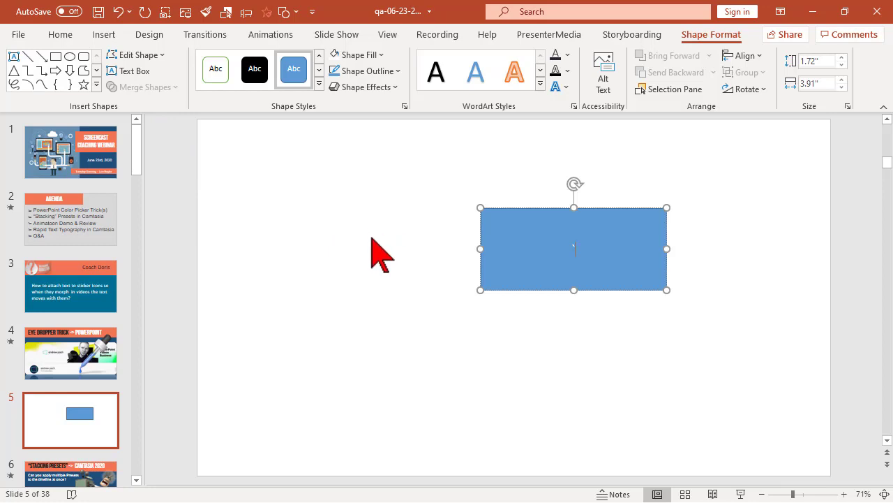
Eyedrop the dark navy of slide 1's title banner into the rectangle's fill
click(508, 241)
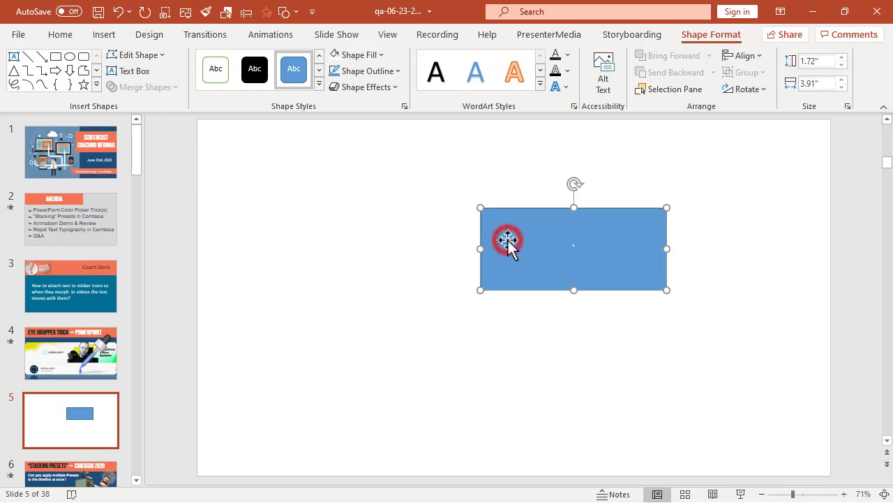
click(382, 55)
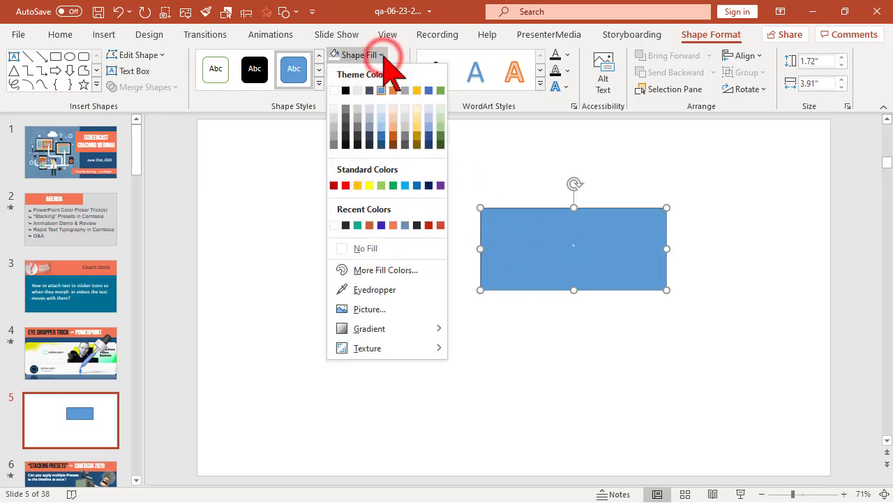
click(408, 289)
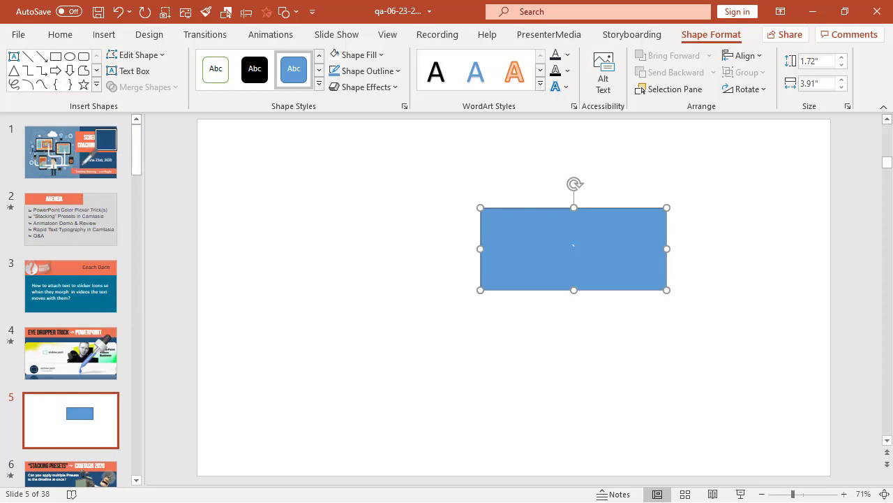
click(87, 159)
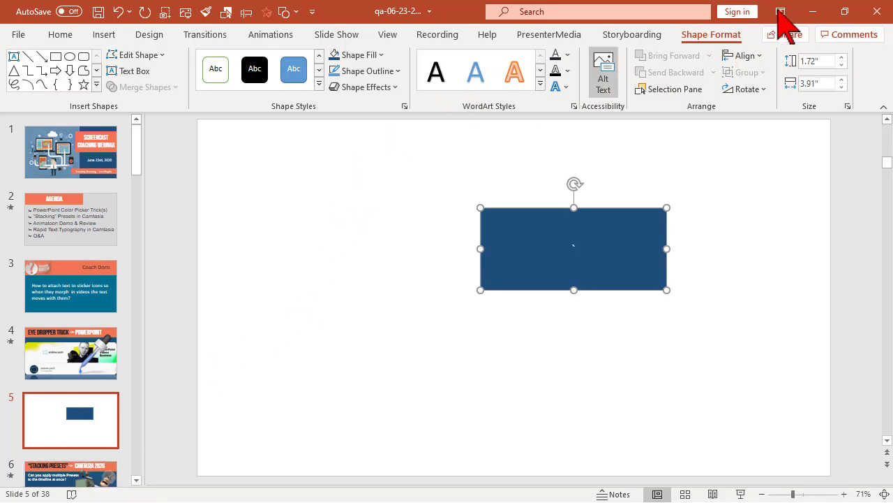
Restore, widen and shift the PowerPoint window left so Camtasia shows beside it
click(845, 12)
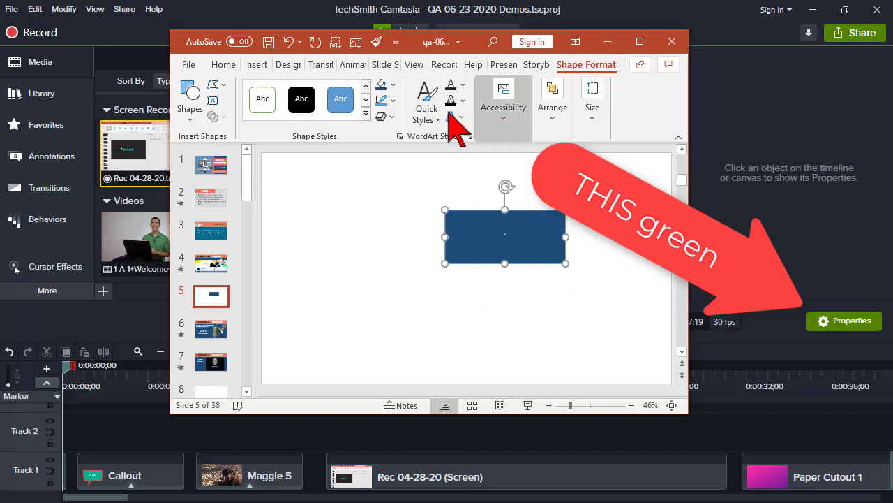
drag(688, 132, 763, 131)
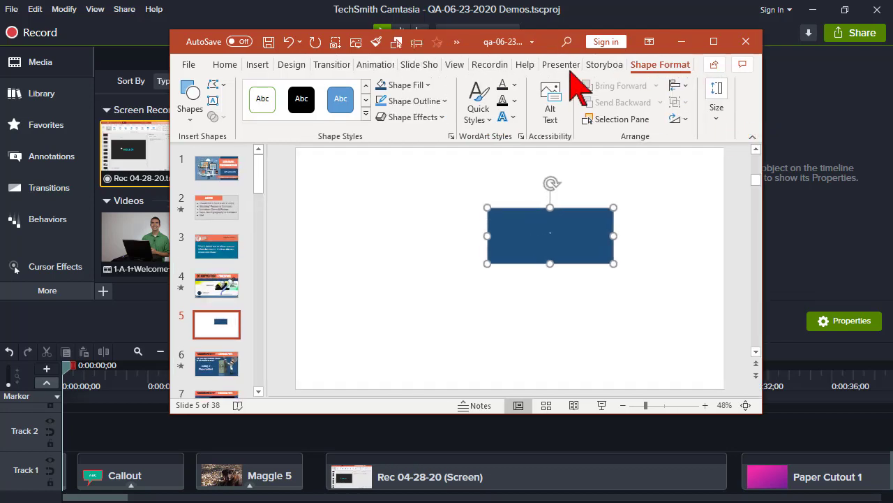
drag(490, 41, 341, 48)
Fill the rectangle with the green eyedropped from Camtasia's Properties button, then maximize PowerPoint
click(279, 88)
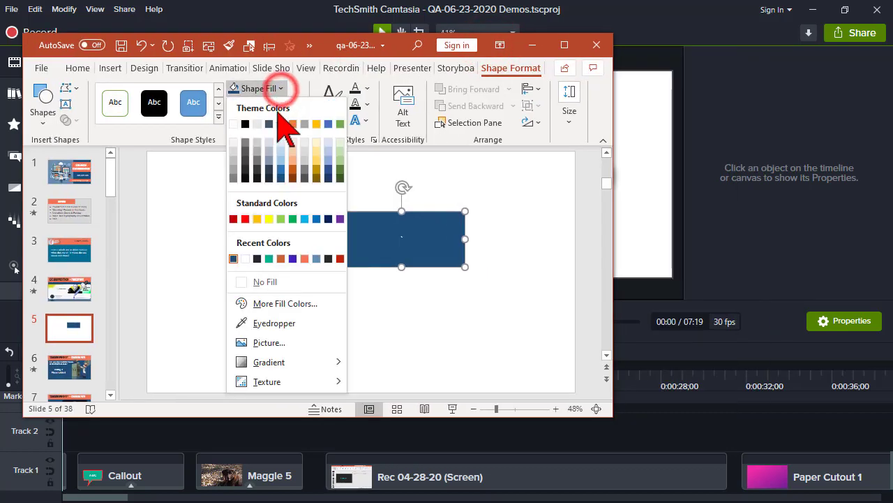
click(296, 326)
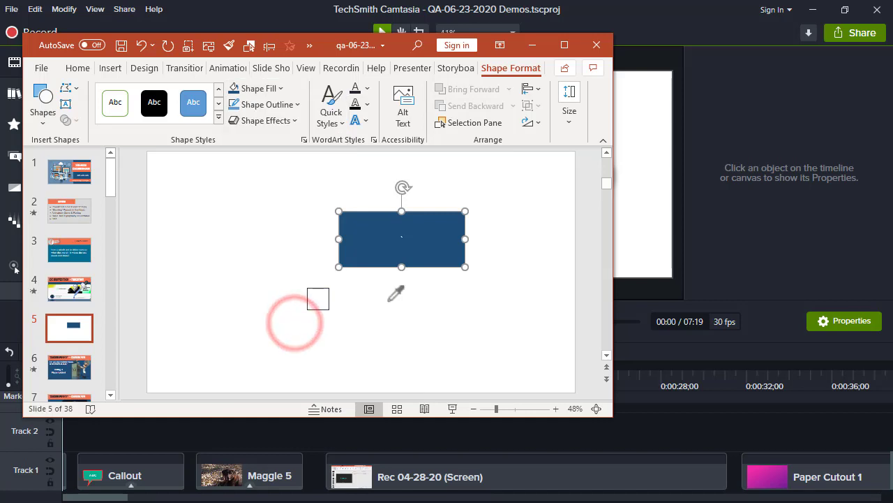
click(475, 322)
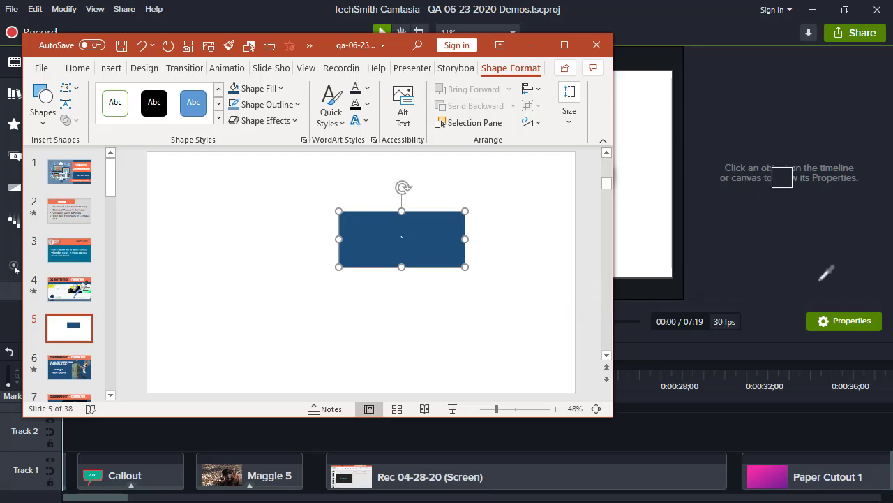
click(812, 316)
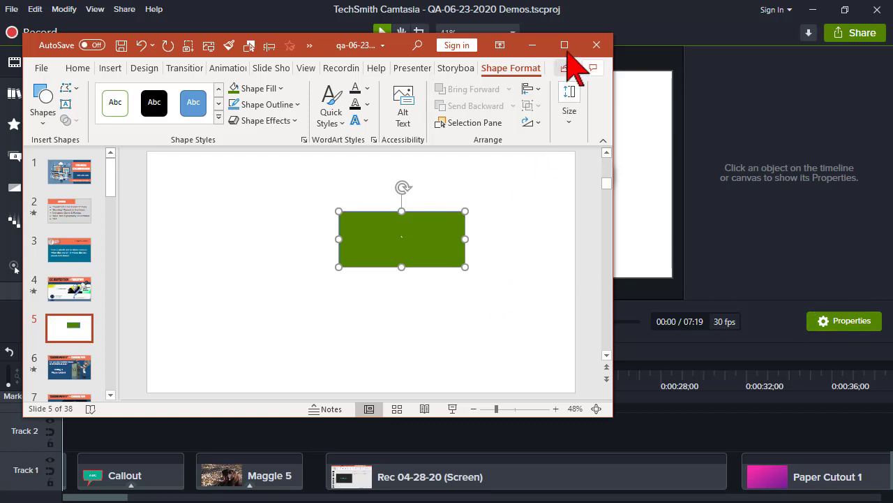
click(565, 45)
click(377, 256)
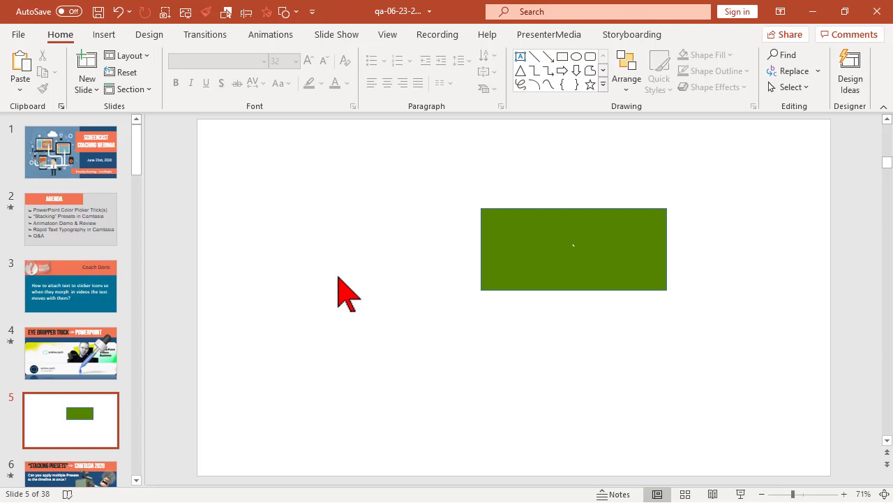
Select the green rectangle and shrink PowerPoint to reveal the browser's coupon page
click(332, 279)
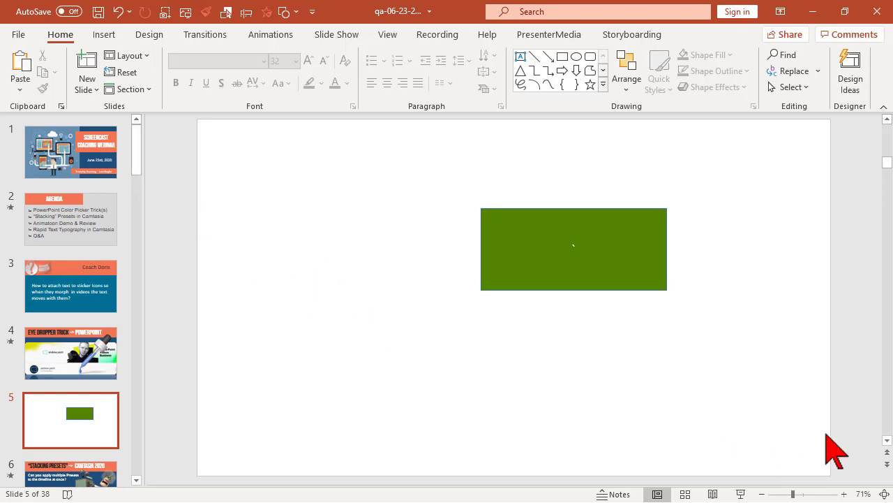
key(alt+Tab)
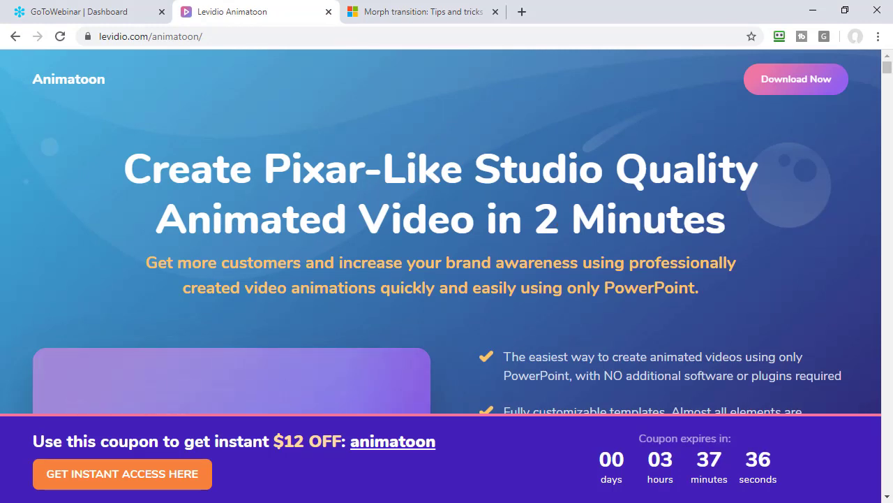
key(alt+Tab)
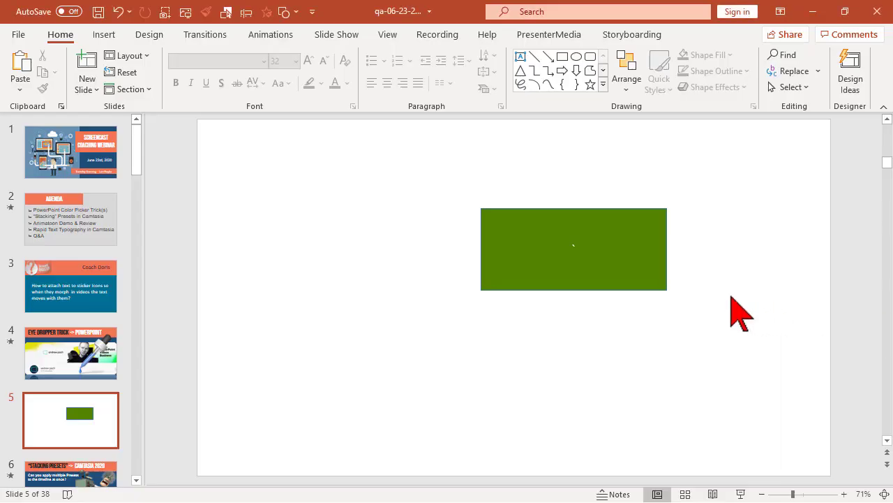
click(603, 275)
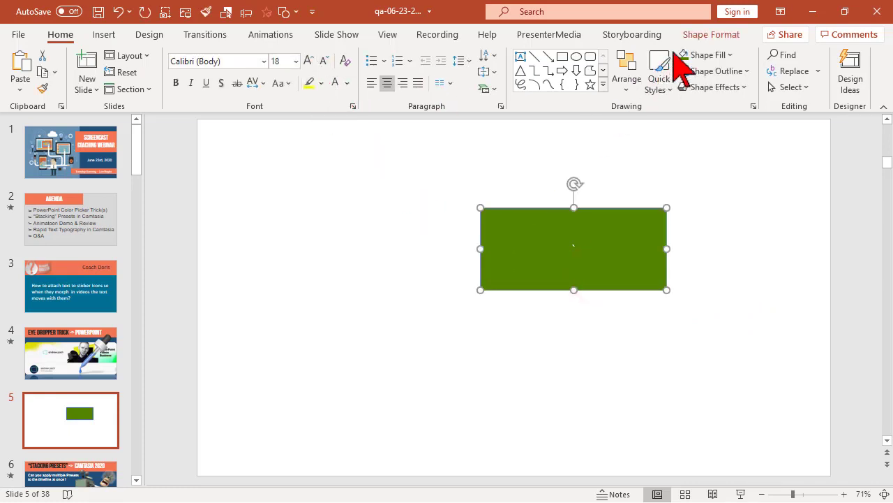
click(730, 54)
click(844, 12)
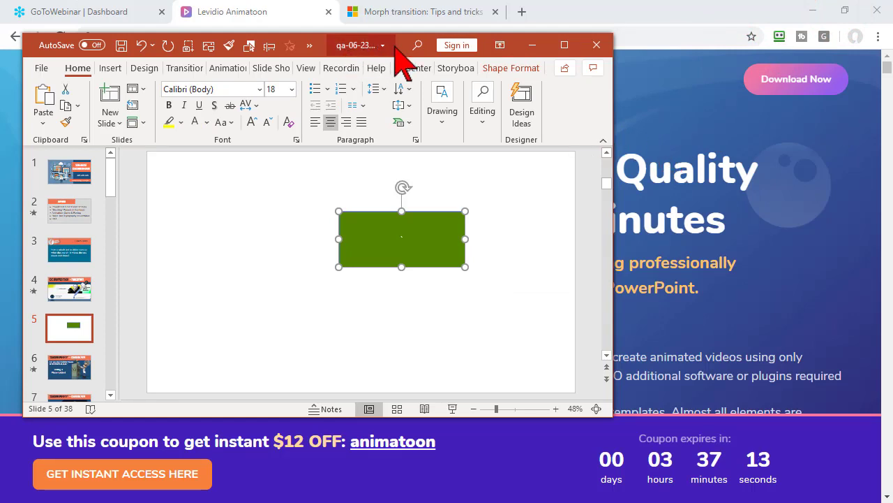
Eyedrop the coupon banner's purple into the rectangle's fill, then return to full screen
double_click(422, 222)
click(281, 88)
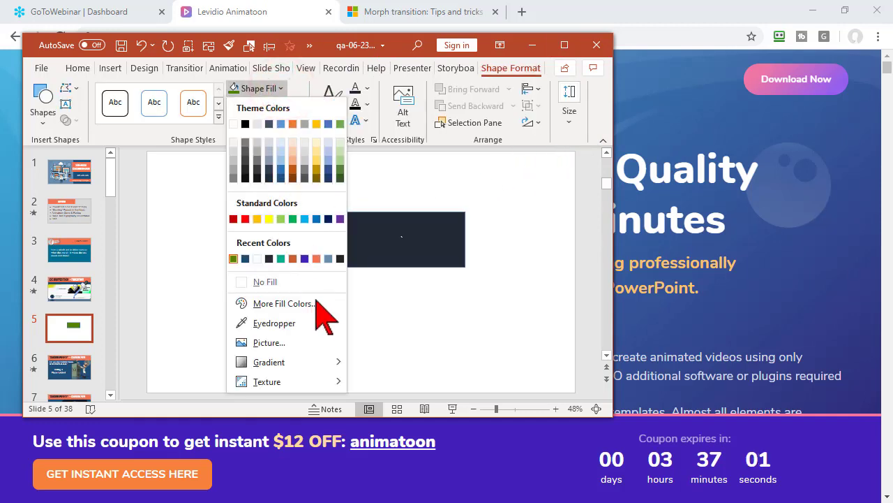
click(323, 322)
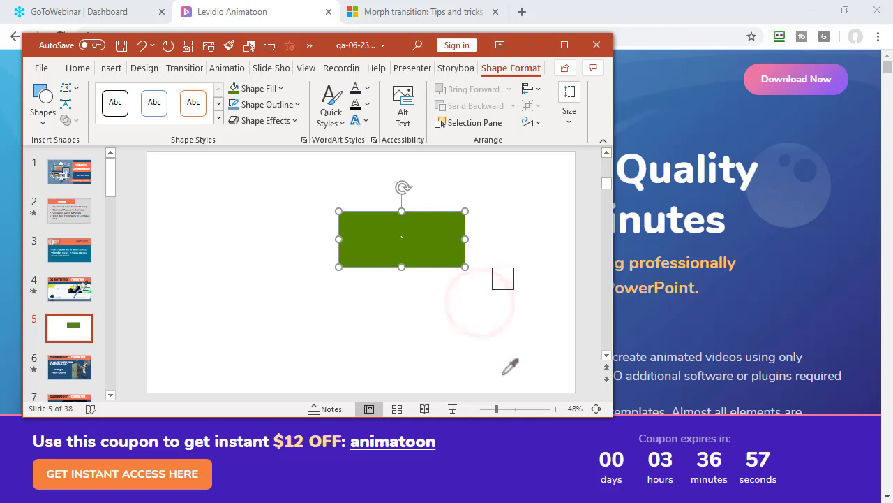
click(520, 447)
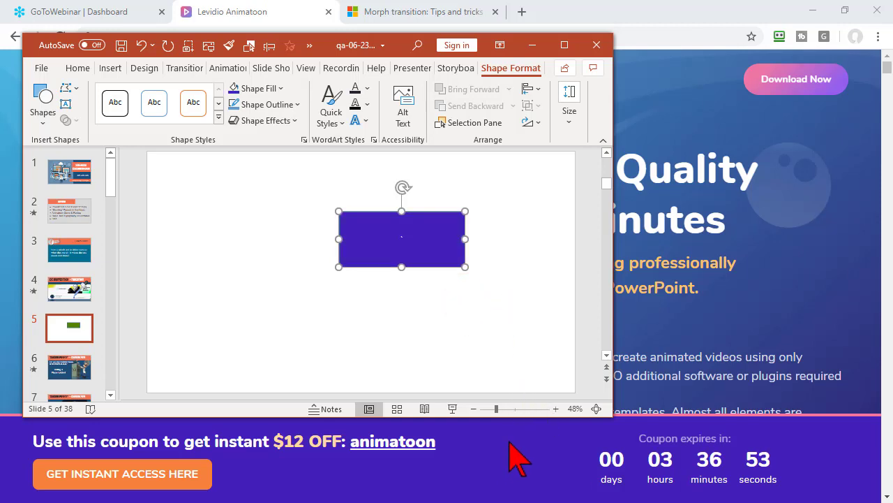
click(565, 45)
click(360, 220)
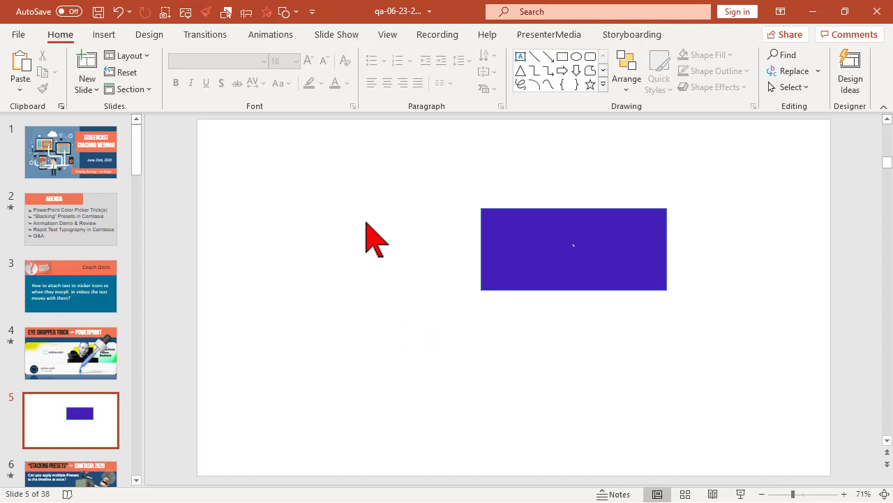
Move the purple rectangle left and open More Fill Colors, showing hex #4221B7
drag(504, 244, 336, 250)
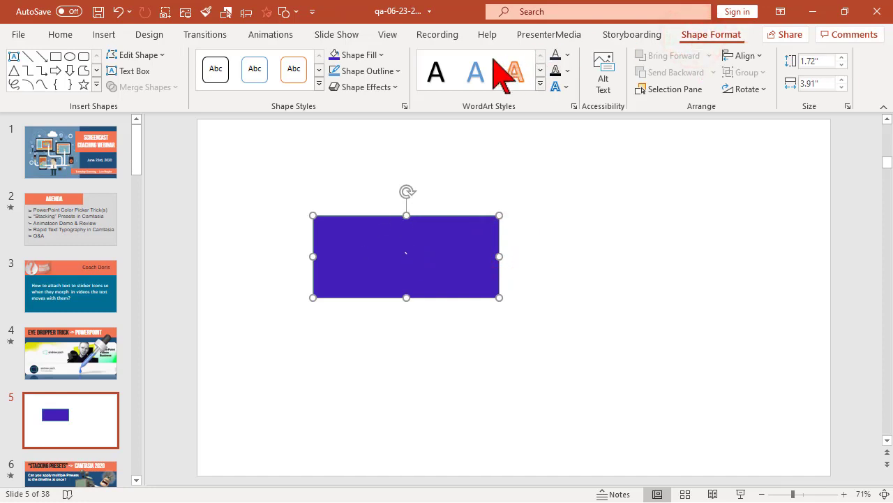
click(381, 55)
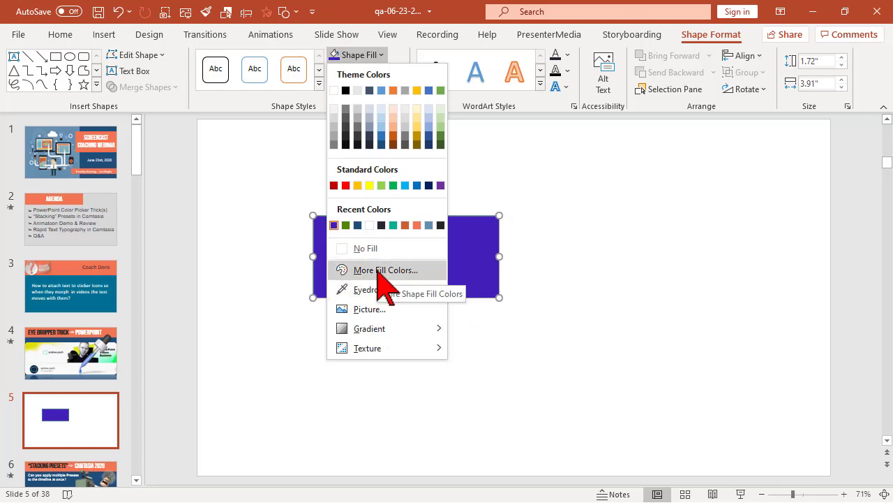
click(379, 269)
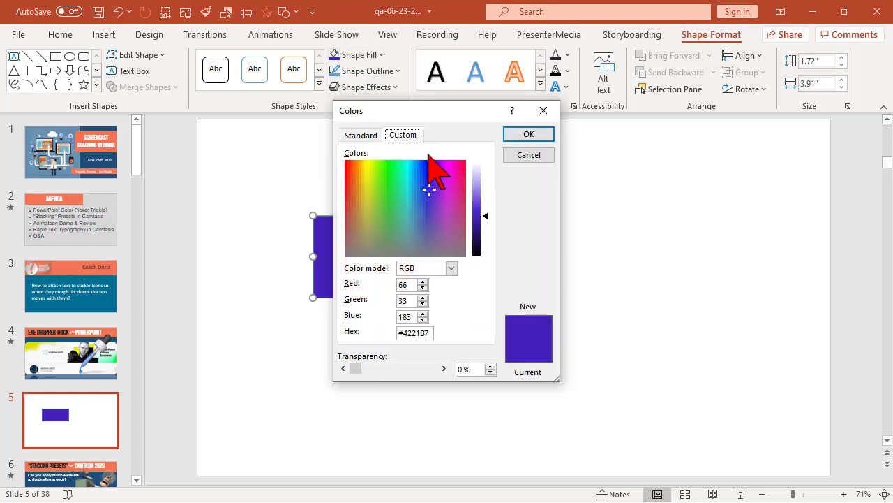
Drag the Colors dialog right to uncover the purple rectangle
click(437, 114)
drag(437, 114, 625, 115)
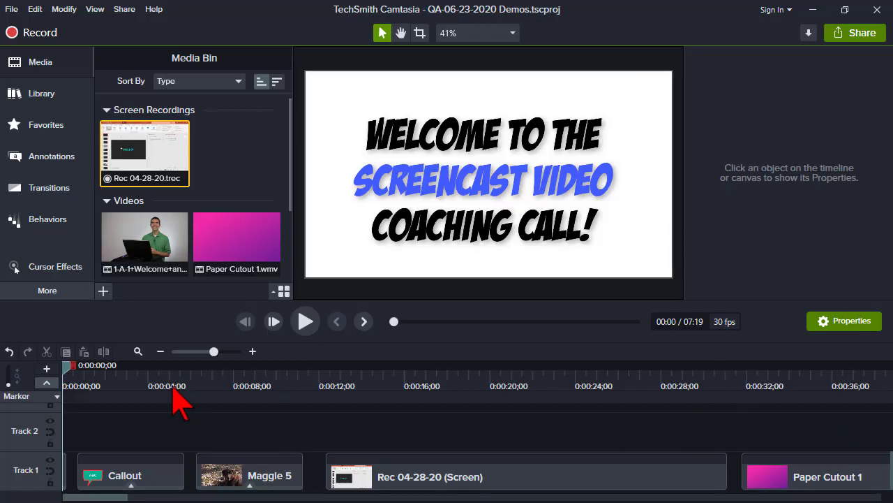
Select the ABC callout at 0:00:03;09 and copy its fill hex code #06AF8F
click(132, 378)
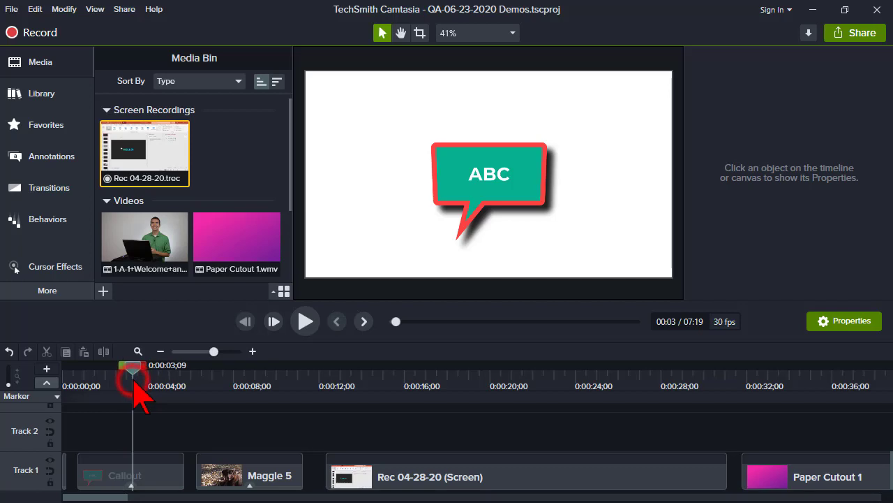
click(449, 169)
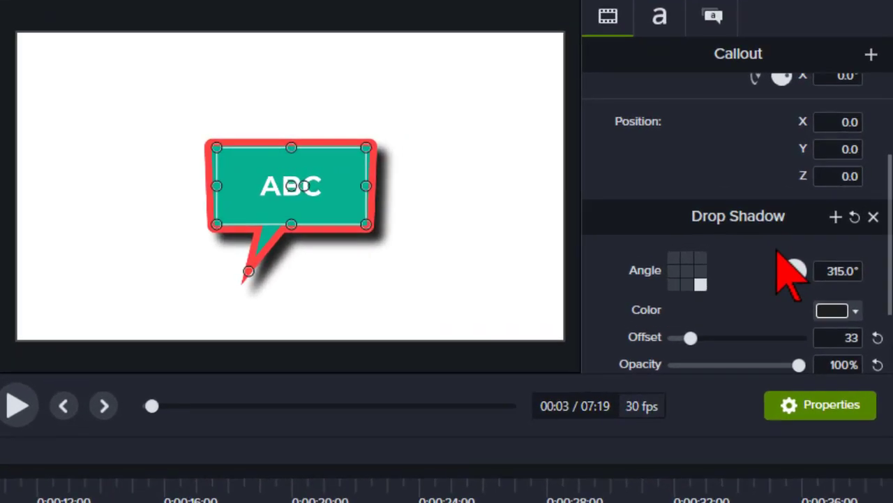
scroll(824, 231, up, 3)
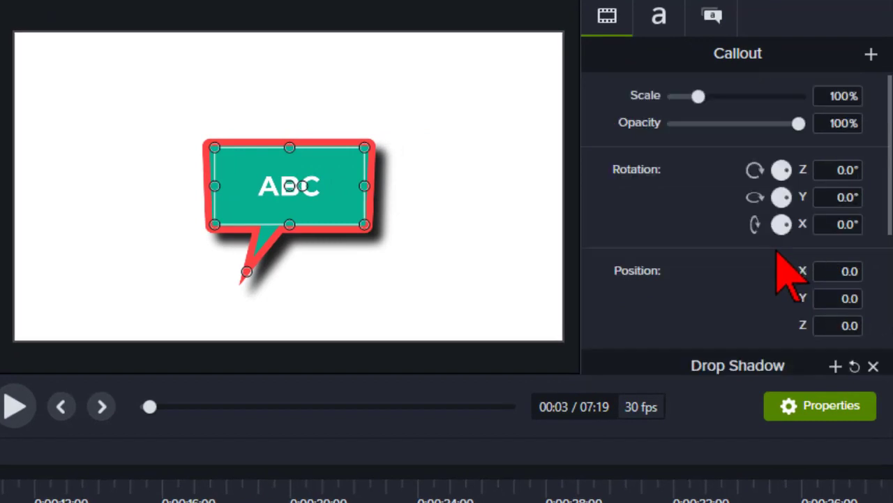
click(713, 16)
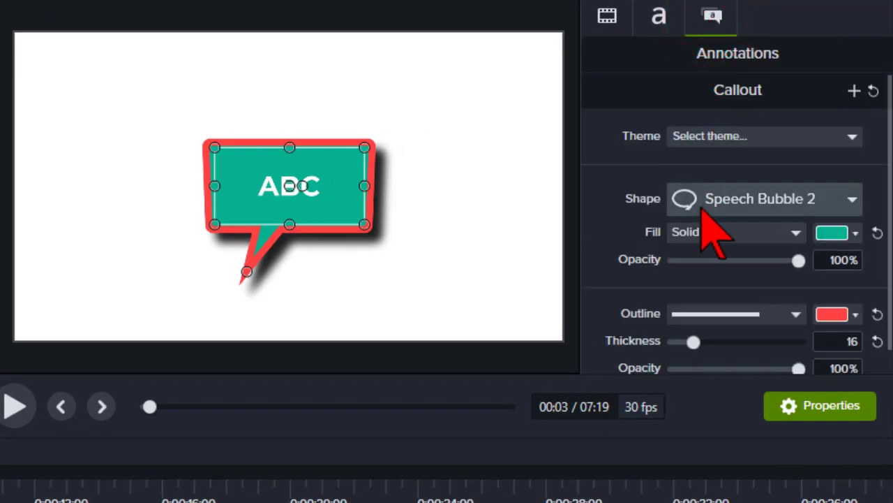
click(857, 235)
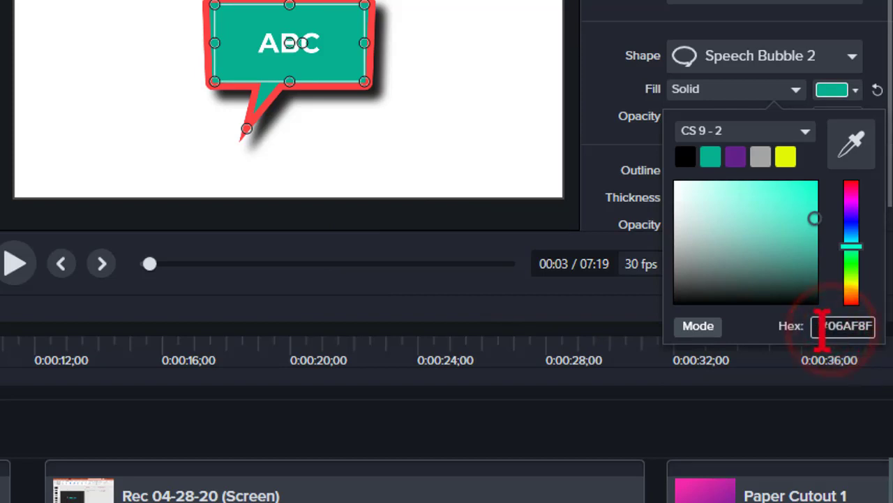
key(ctrl+c)
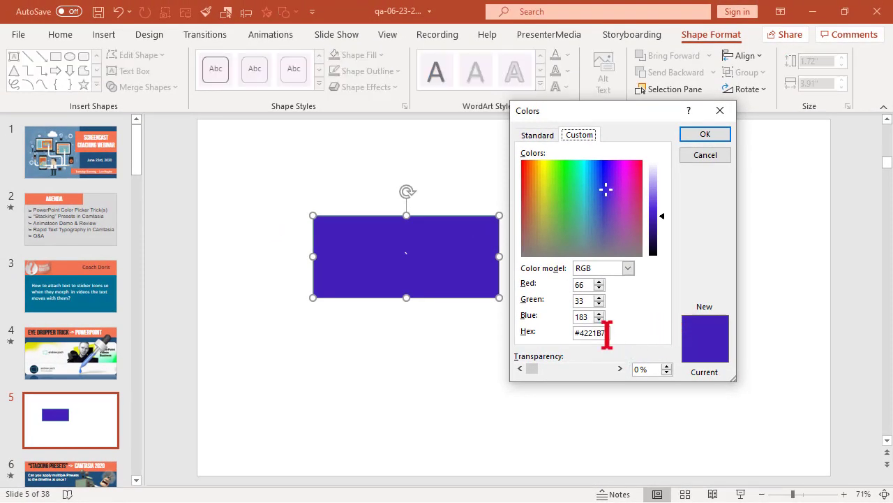
Replace hex #4221B7 with the pasted #06AF8F in the Colors dialog and apply it
drag(610, 335, 543, 335)
key(ctrl+v)
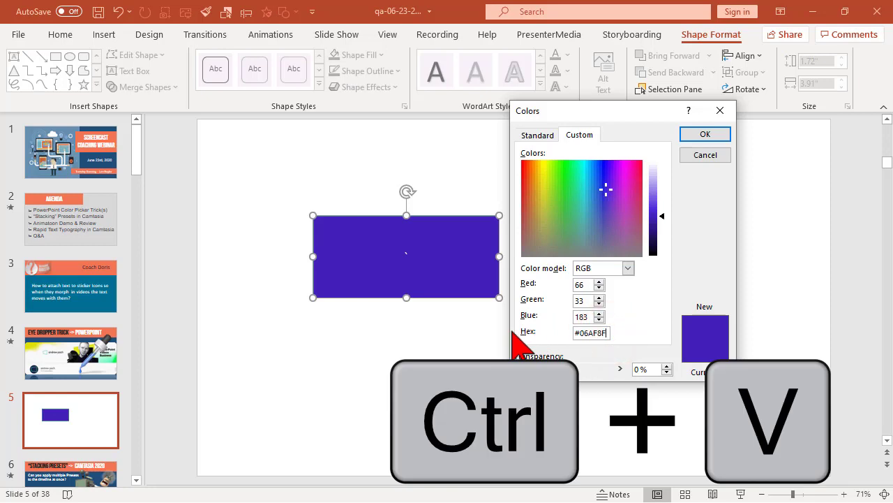
key(Return)
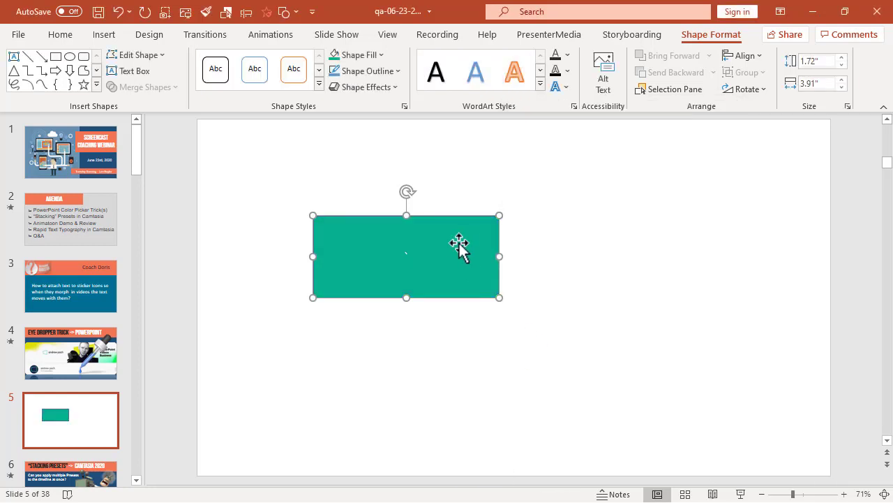
click(631, 276)
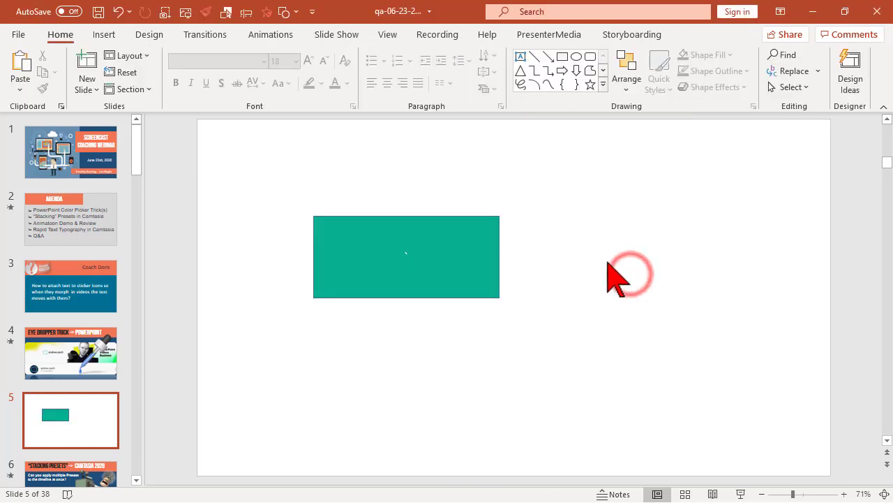